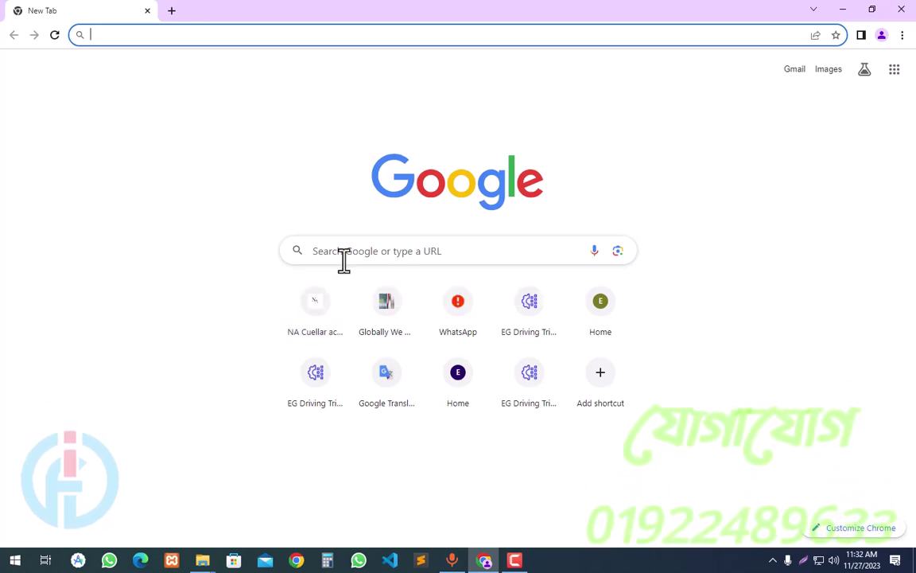
Go to google.com in the browser
{"action": "left_click", "coordinate": [320, 35]}
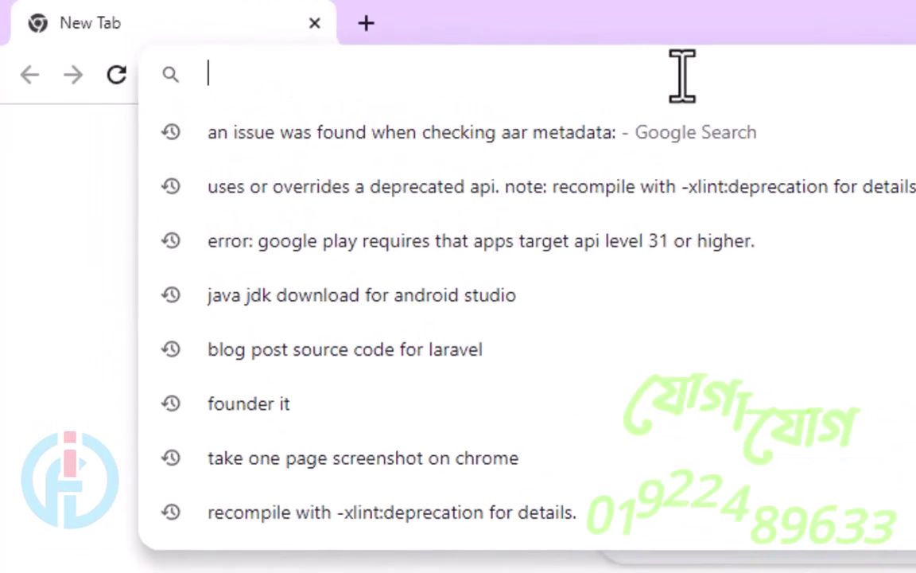
{"action": "type", "text": "googl"}
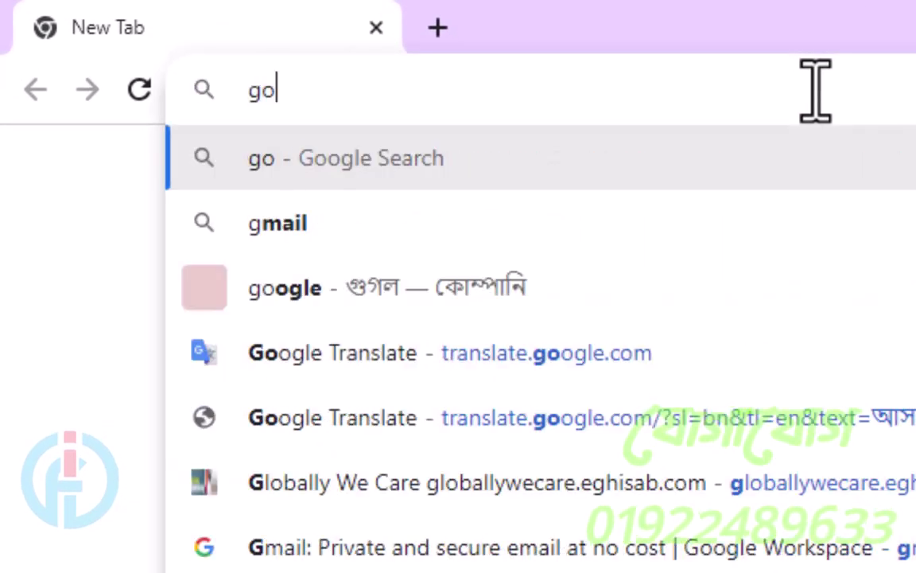
{"action": "type", "text": "e.com"}
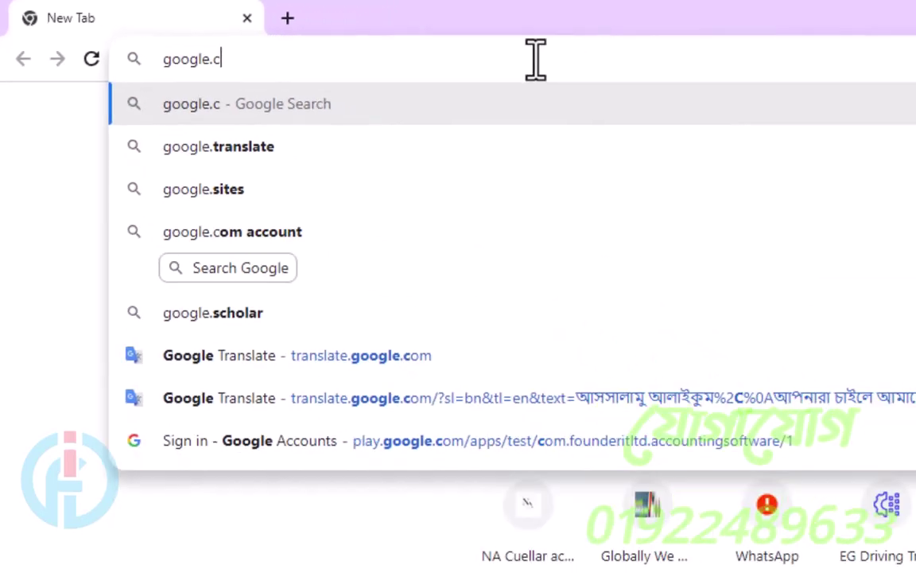
{"action": "key", "text": "Return"}
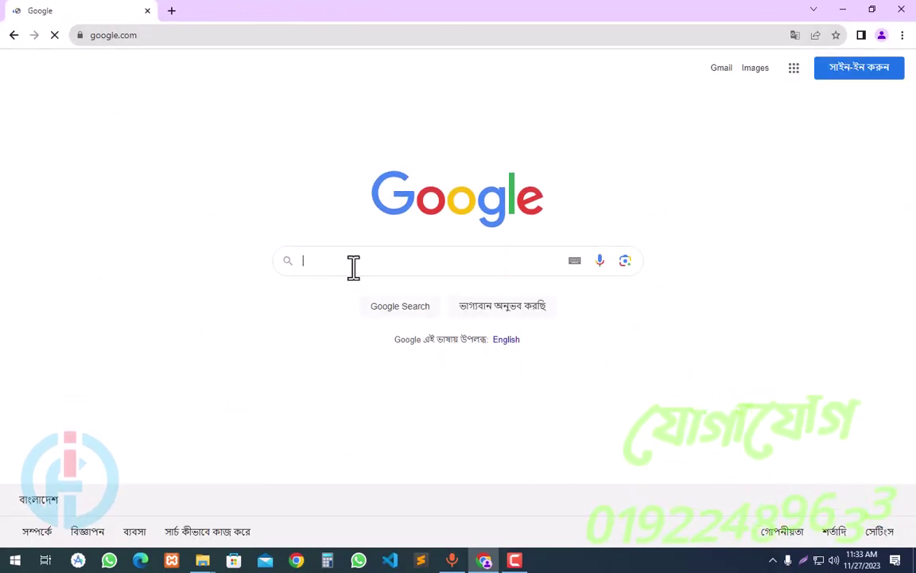
Search Google for "chrome remote desktop" and choose to share my screen on the Chrome Remote Desktop site
{"action": "left_click", "coordinate": [353, 256]}
{"action": "type", "text": "chrome re"}
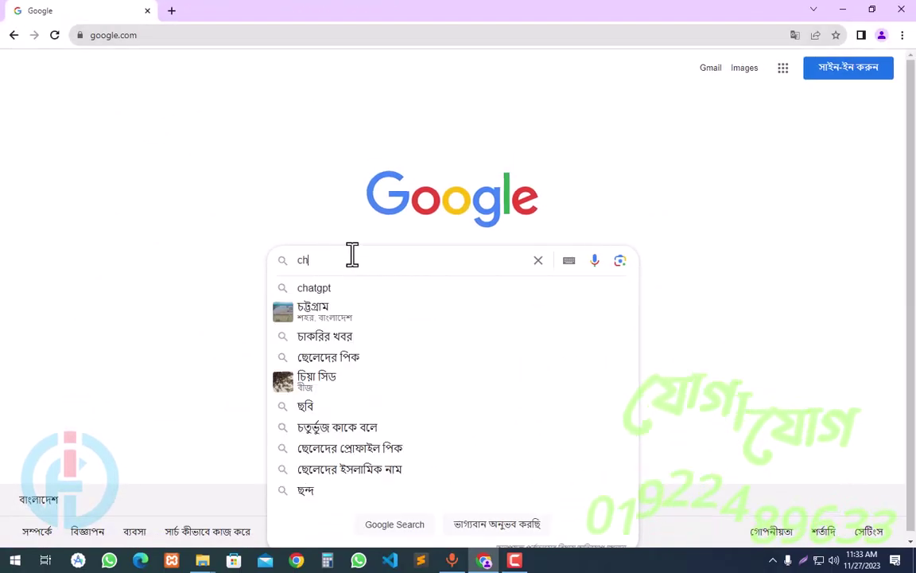
{"action": "type", "text": "mo"}
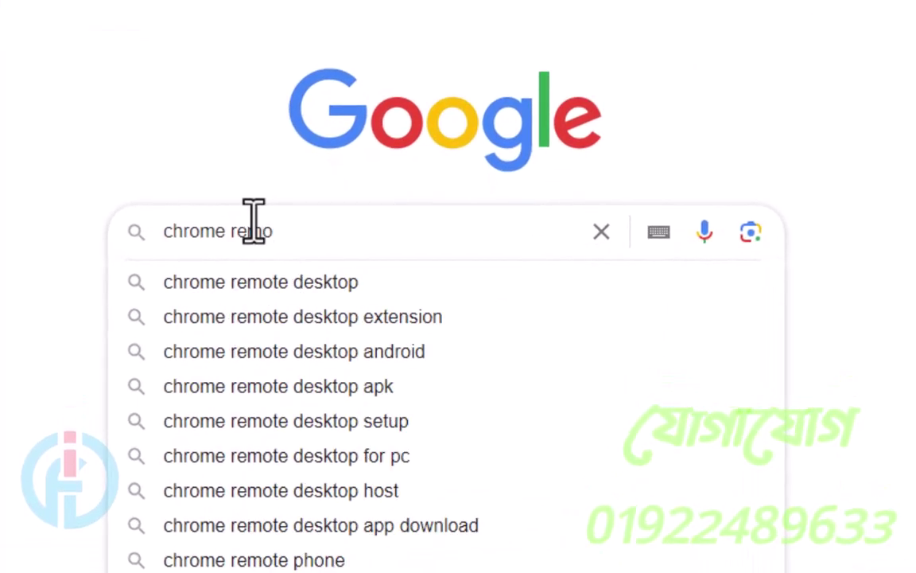
{"action": "type", "text": "te desktop"}
{"action": "key", "text": "Return"}
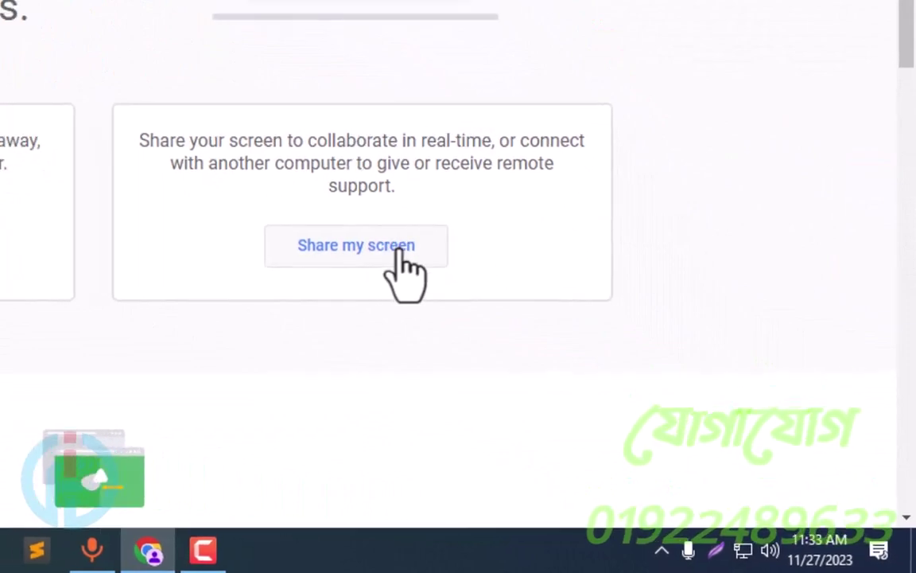
{"action": "left_click", "coordinate": [397, 247]}
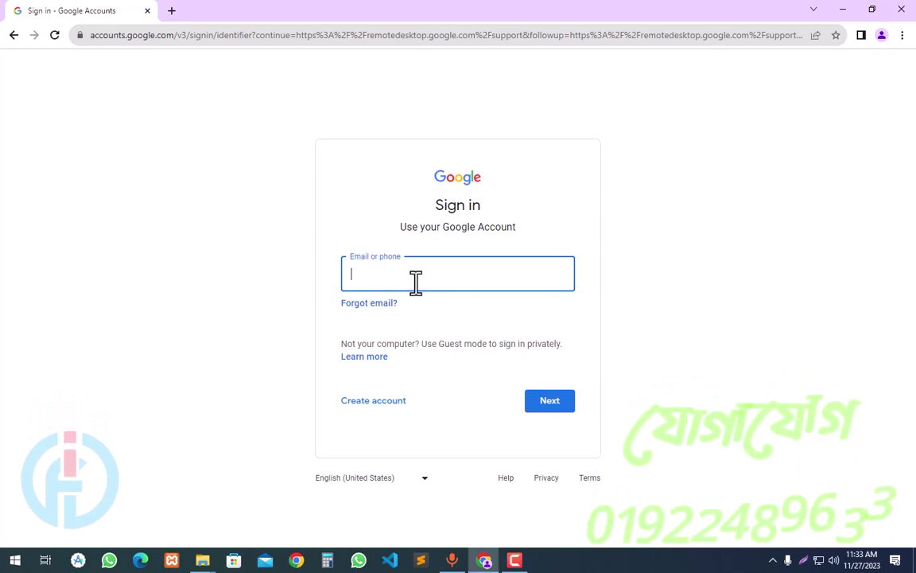
Sign in to the Google account with its e-mail and account password, and get through the 2-Step Verification
{"action": "type", "text": ".com"}
{"action": "key", "text": "Return"}
{"action": "type", "text": "********"}
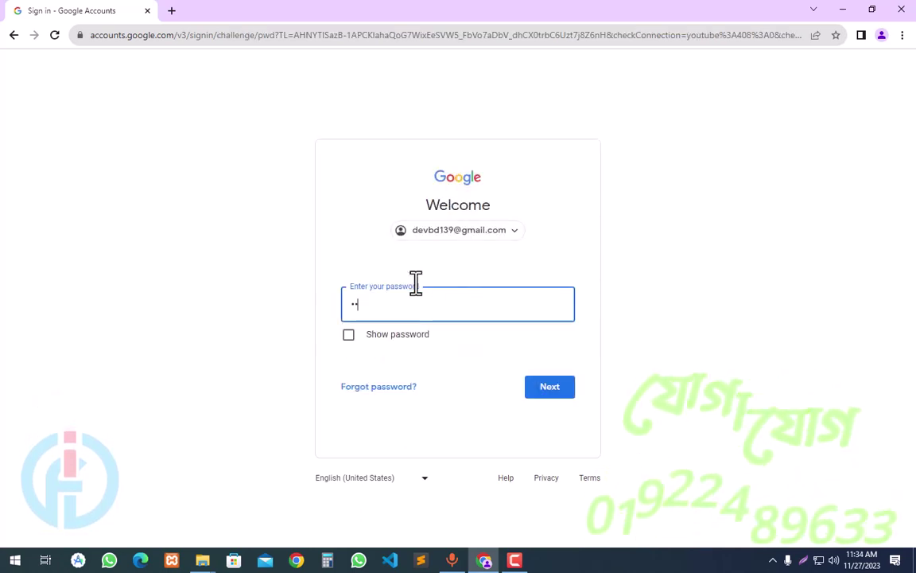
{"action": "type", "text": "******"}
{"action": "key", "text": "Return"}
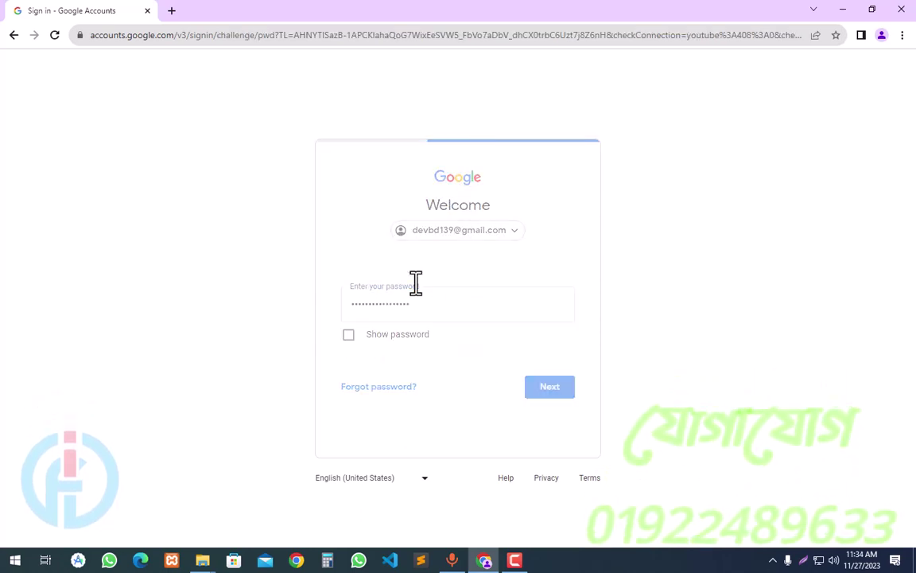
{"action": "scroll", "coordinate": [470, 435], "scroll_direction": "down", "scroll_amount": 1}
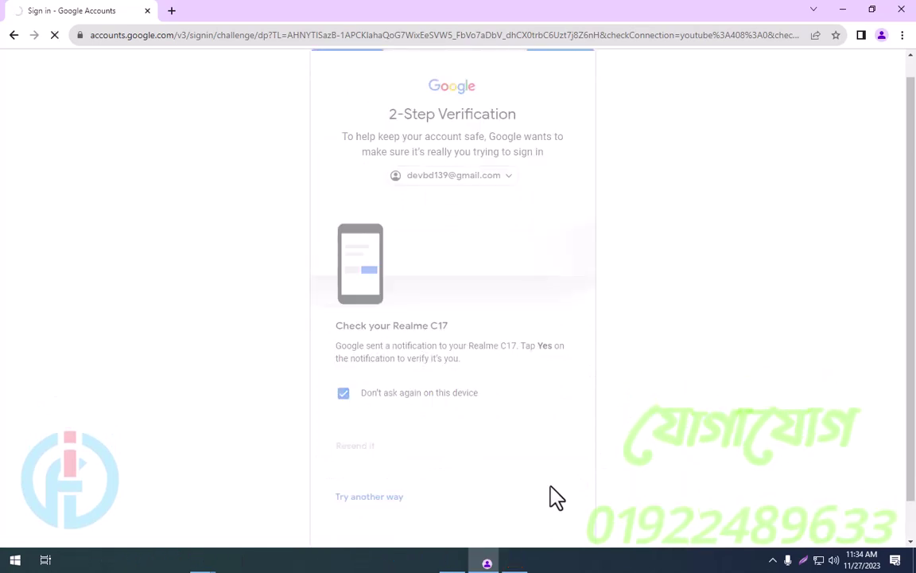
{"action": "left_click", "coordinate": [364, 475]}
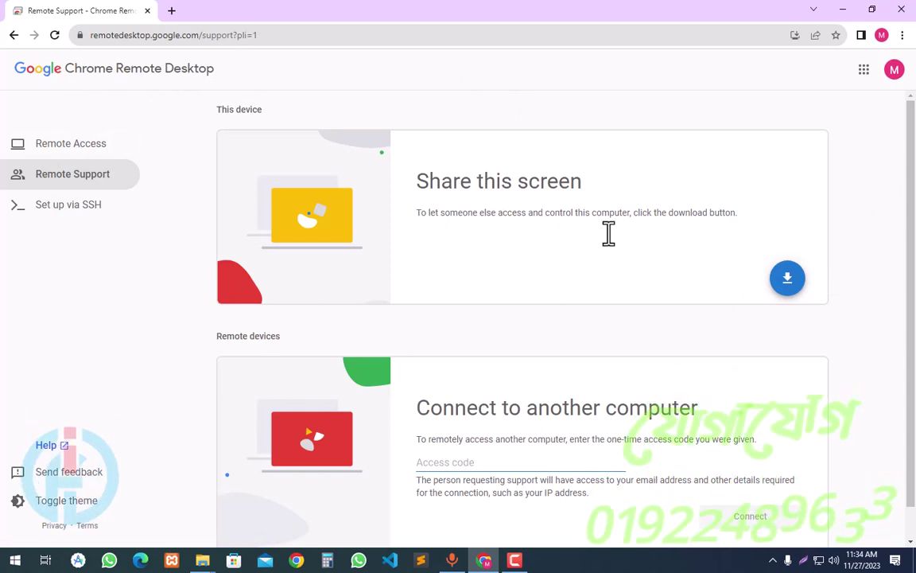
View the Remote Access page, return to Remote Support, and add the Chrome Remote Desktop extension to Chrome through the screen-sharing download
{"action": "left_click", "coordinate": [72, 148]}
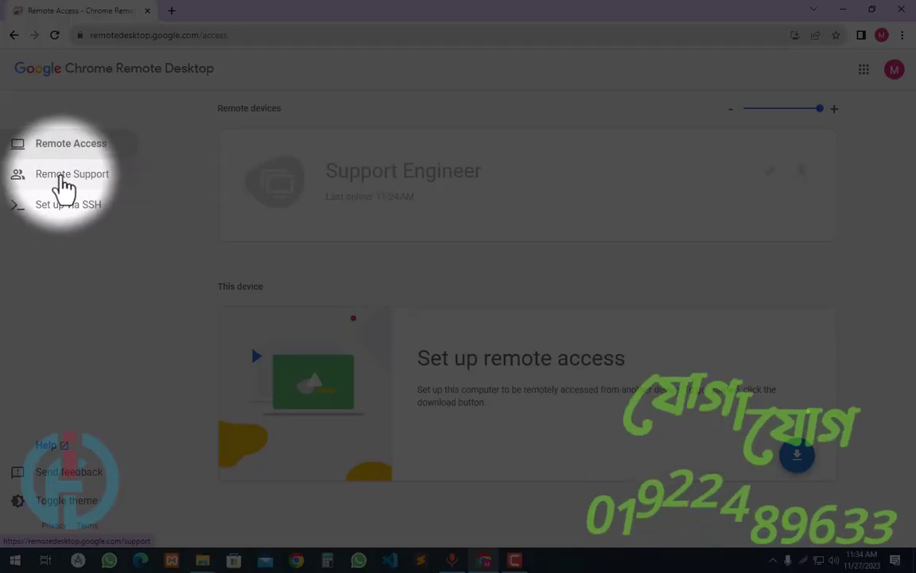
{"action": "left_click", "coordinate": [61, 177]}
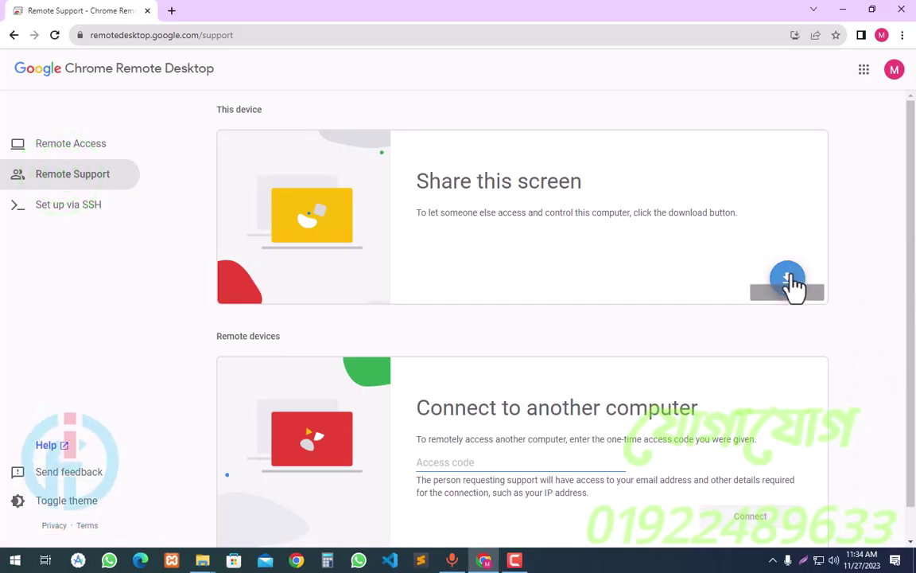
{"action": "left_click", "coordinate": [791, 274]}
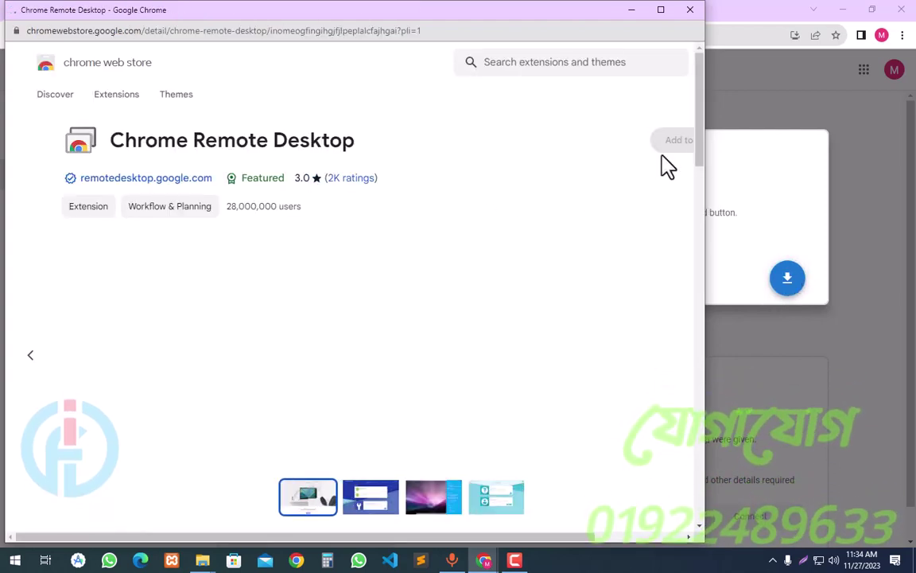
{"action": "left_click", "coordinate": [660, 10]}
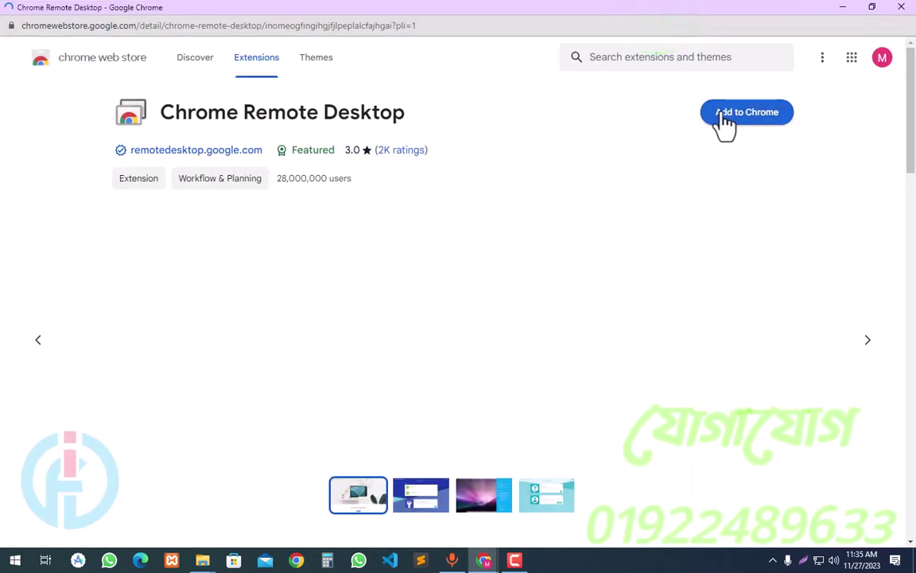
{"action": "left_click", "coordinate": [748, 114]}
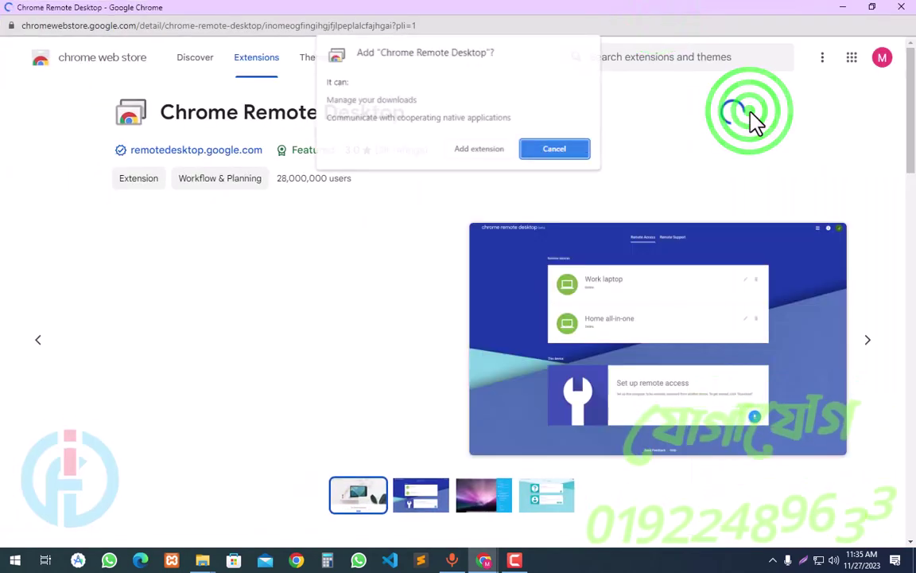
{"action": "left_click", "coordinate": [477, 151]}
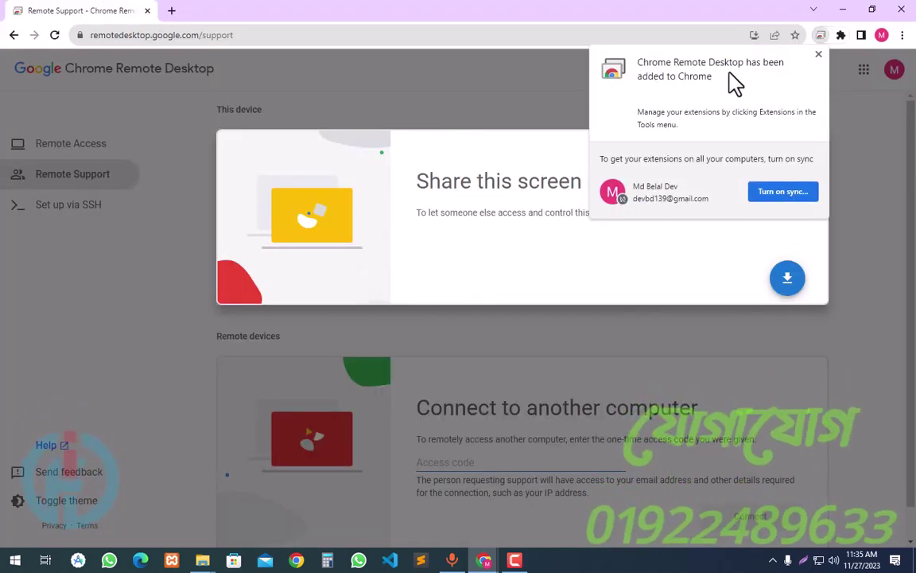
Dismiss the notice about the added extension and pin the Chrome Remote Desktop extension in the browser
{"action": "left_click", "coordinate": [819, 55]}
{"action": "left_click", "coordinate": [840, 35]}
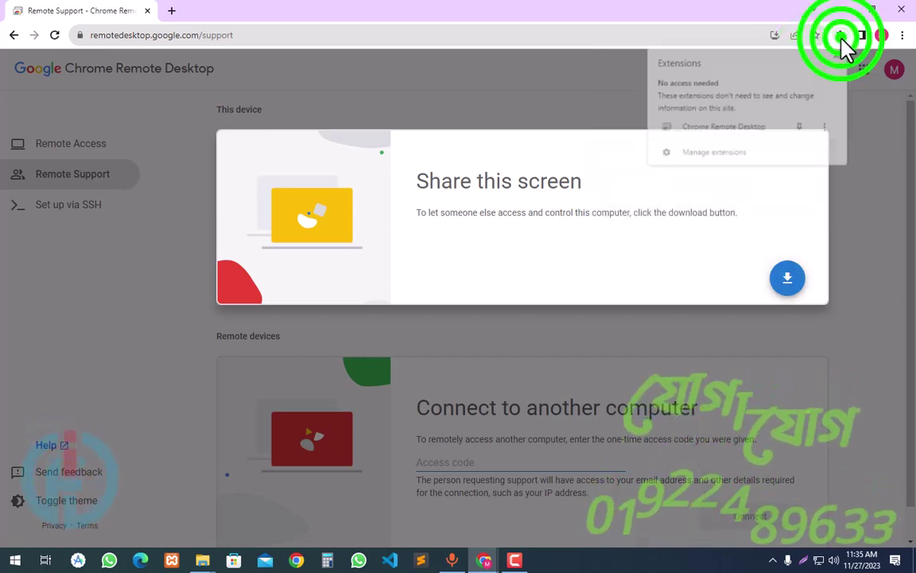
{"action": "left_click", "coordinate": [801, 127]}
{"action": "left_click", "coordinate": [614, 316]}
Reopen Remote Support from the pinned extension and install Chrome Remote Desktop as an app, with its window maximized
{"action": "left_click", "coordinate": [168, 11]}
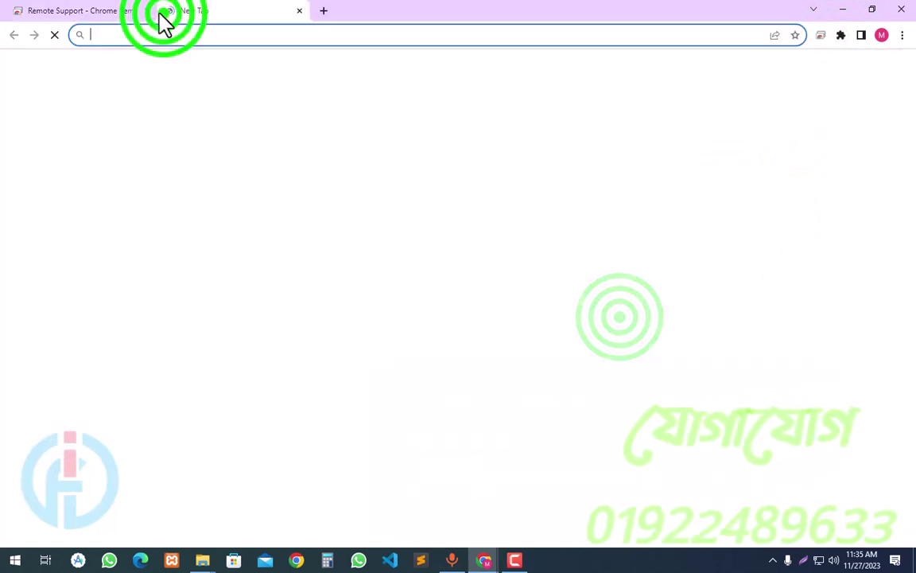
{"action": "left_click", "coordinate": [148, 11]}
{"action": "left_click", "coordinate": [821, 35]}
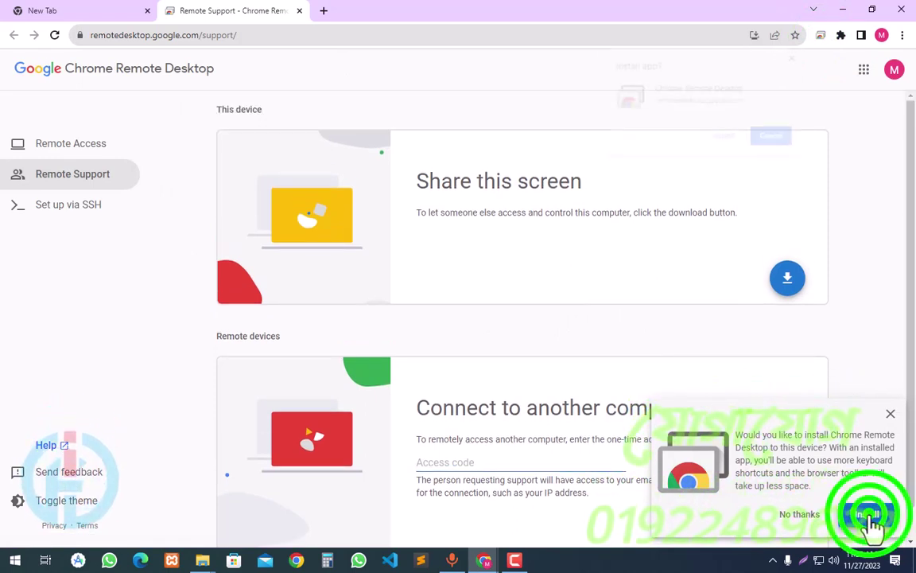
{"action": "left_click", "coordinate": [728, 137]}
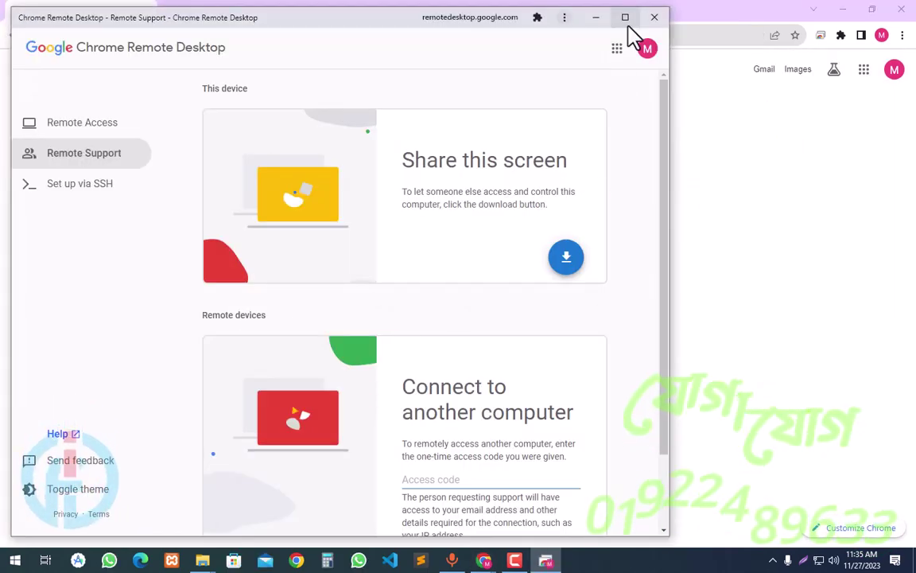
{"action": "left_click", "coordinate": [625, 17]}
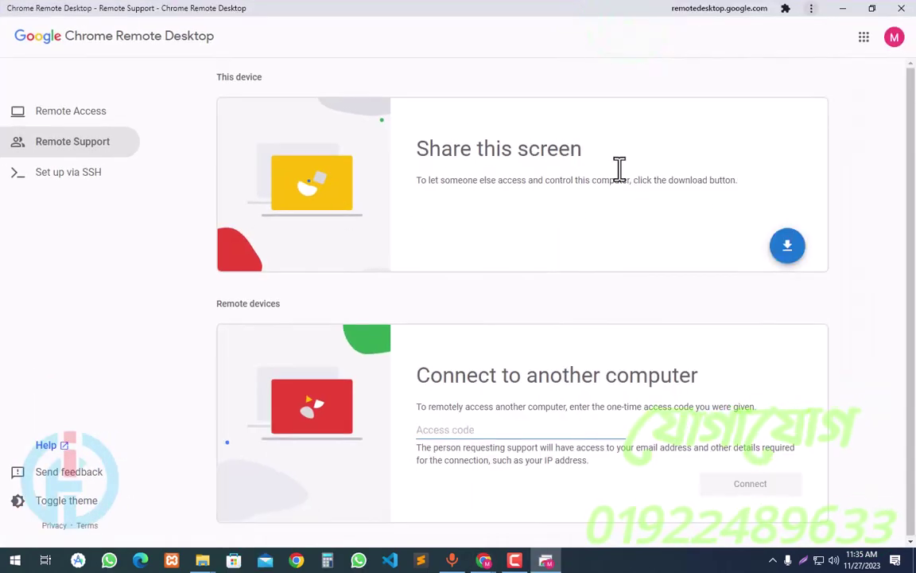
Download the Chrome Remote Desktop host installer for sharing this screen and minimize the app window
{"action": "left_click", "coordinate": [788, 247]}
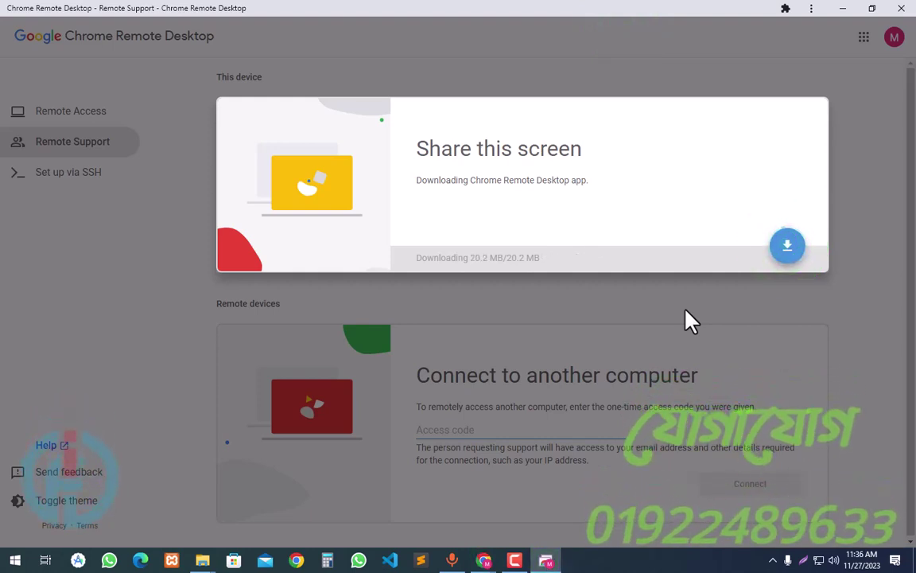
{"action": "left_click", "coordinate": [770, 248]}
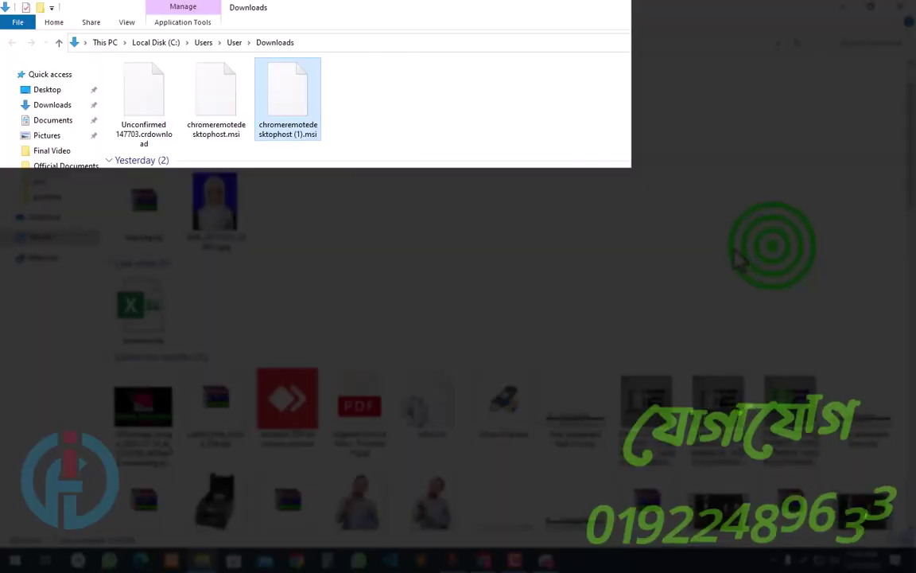
{"action": "left_click", "coordinate": [411, 267]}
{"action": "left_click", "coordinate": [231, 109]}
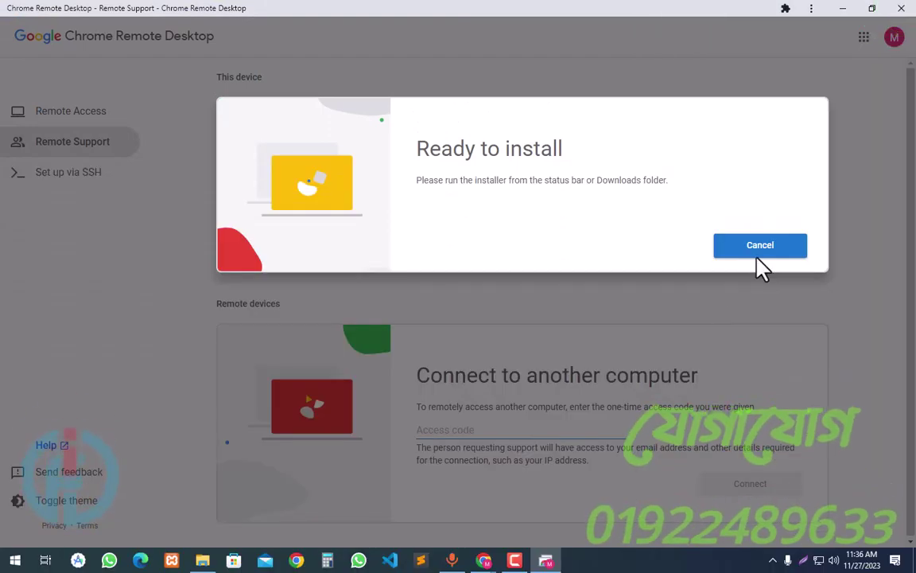
{"action": "left_click", "coordinate": [842, 8]}
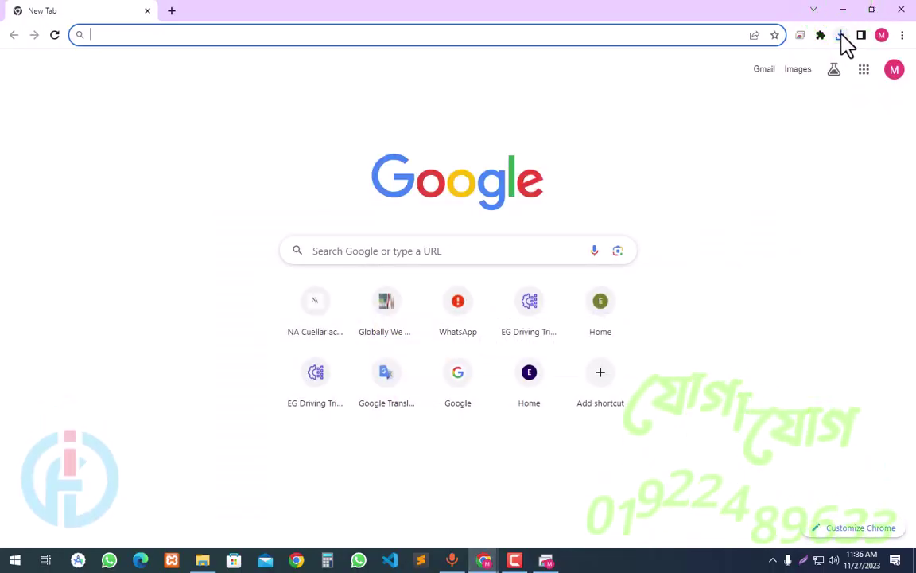
{"action": "left_click", "coordinate": [546, 560]}
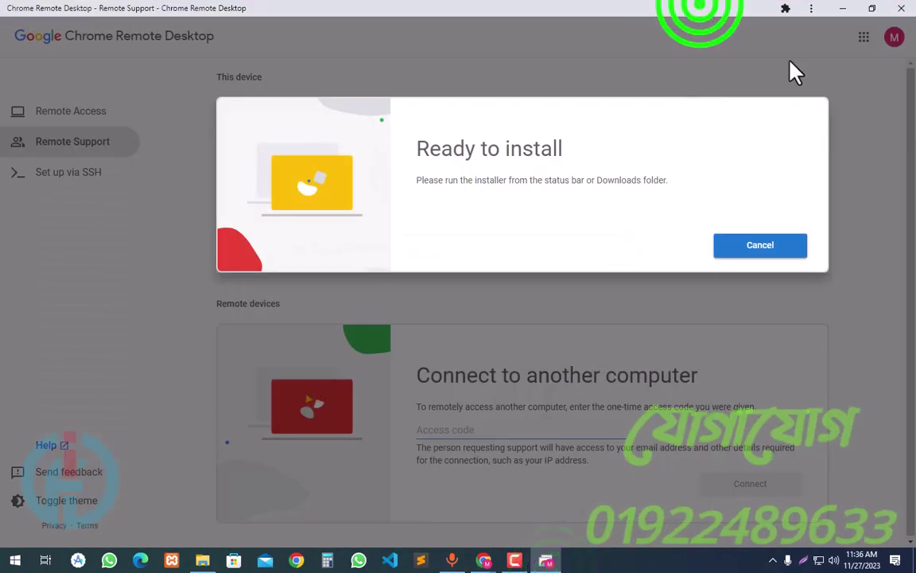
{"action": "left_click", "coordinate": [872, 8]}
{"action": "left_click_drag", "start_coordinate": [491, 20], "coordinate": [593, 46]}
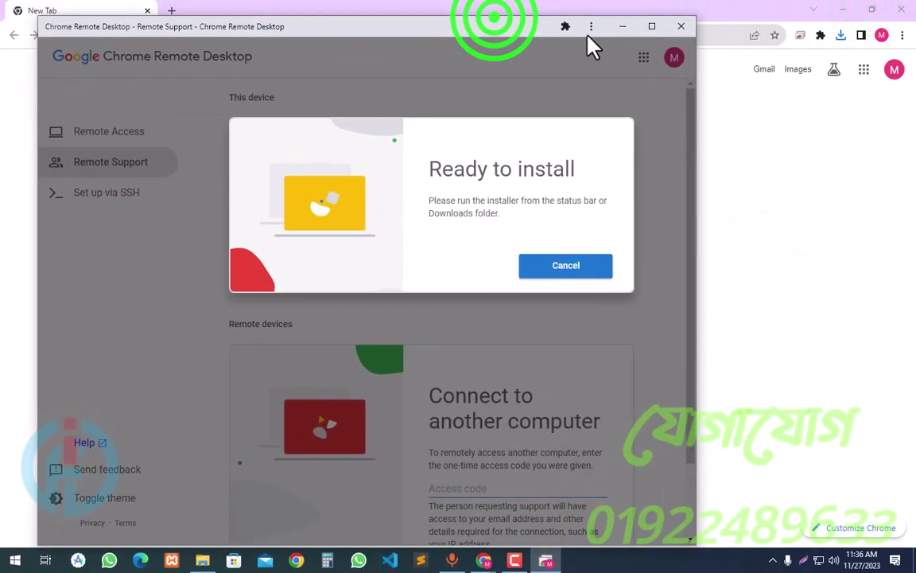
{"action": "left_click", "coordinate": [591, 26]}
{"action": "left_click", "coordinate": [506, 23]}
{"action": "key", "text": "ctrl+a"}
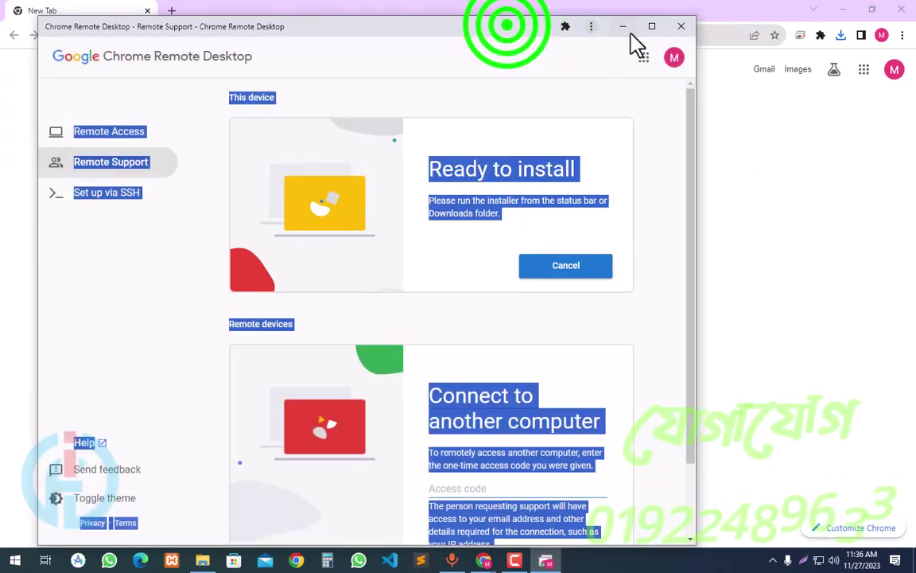
{"action": "left_click", "coordinate": [610, 210]}
{"action": "left_click", "coordinate": [622, 26]}
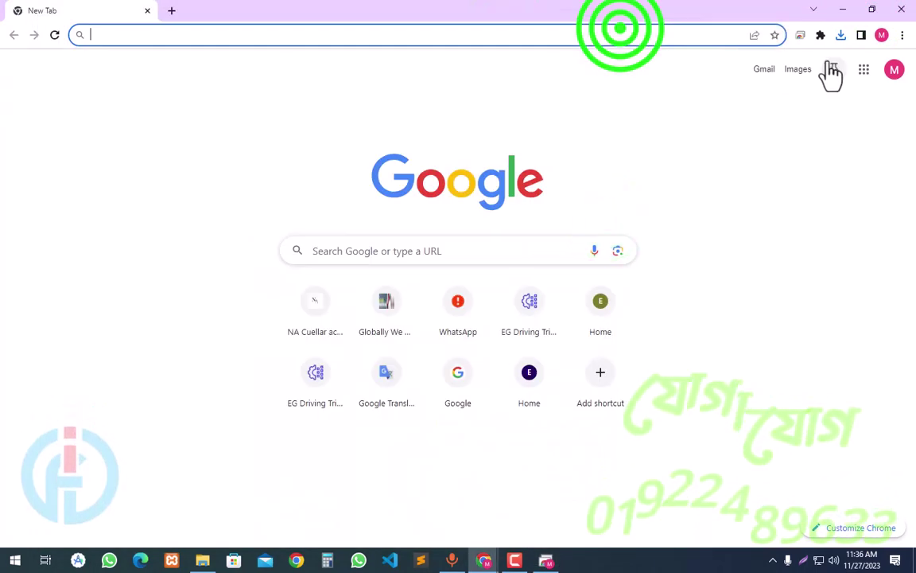
Show the downloaded chromeremotedesktophost (1).msi in its Downloads folder and launch it
{"action": "left_click", "coordinate": [841, 35]}
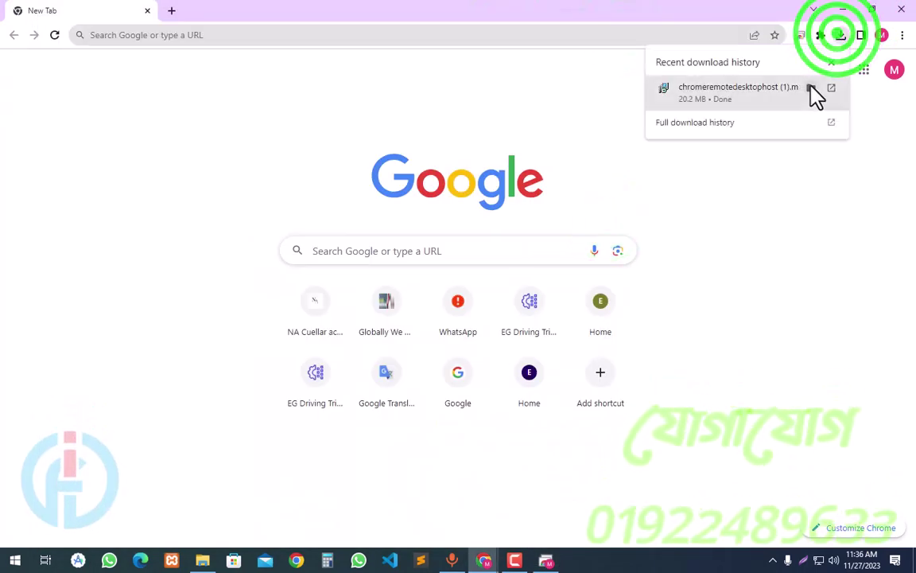
{"action": "left_click", "coordinate": [813, 89]}
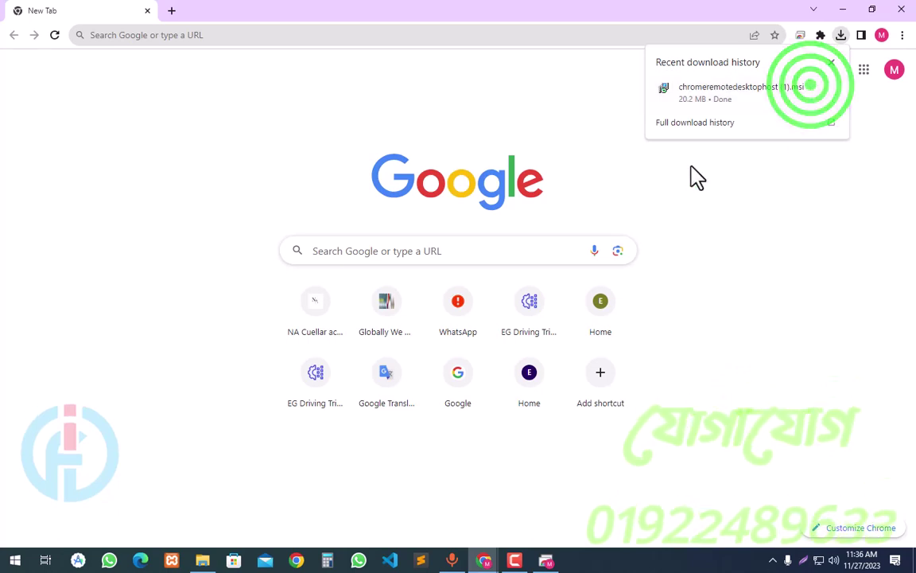
{"action": "left_click", "coordinate": [813, 89]}
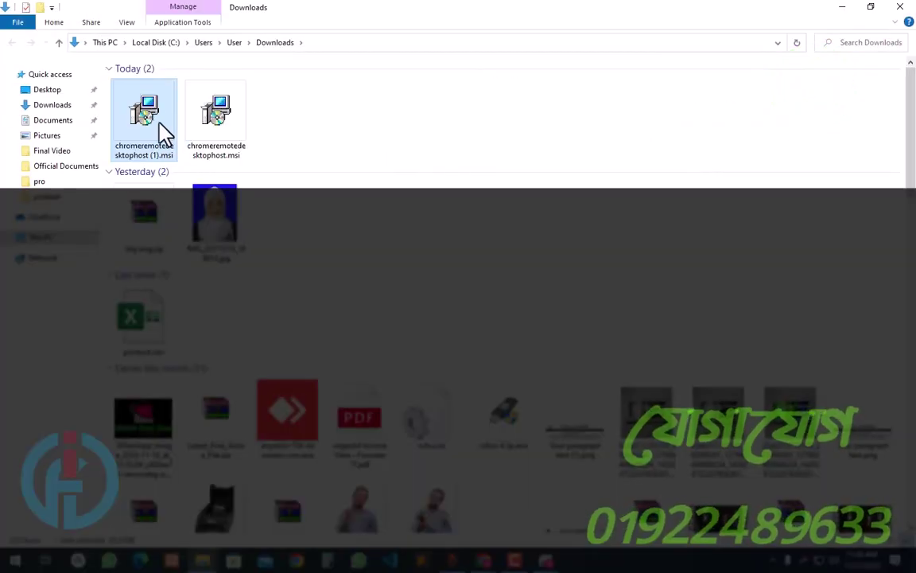
{"action": "double_click", "coordinate": [153, 115]}
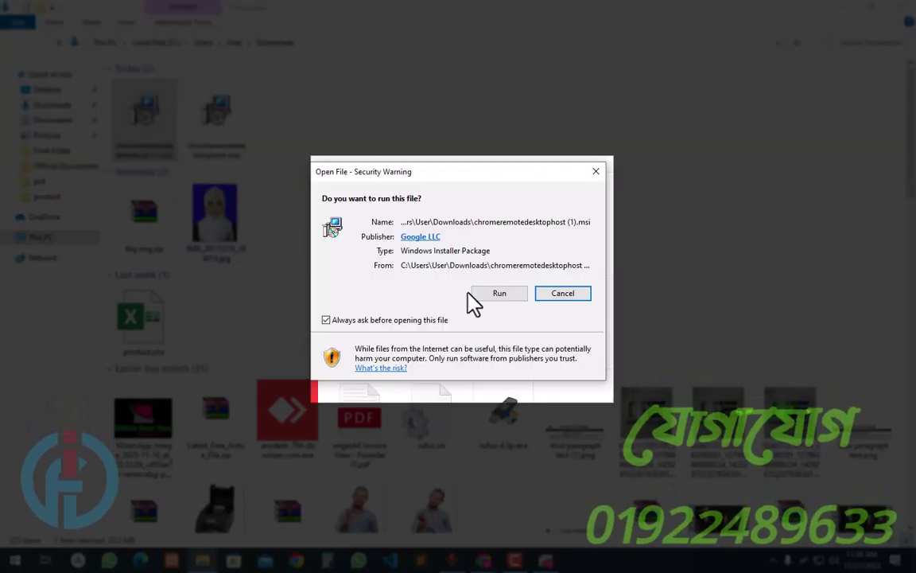
Run the Chrome Remote Desktop host installer, minimize the Downloads folder, and maximize the Remote Support app window
{"action": "left_click", "coordinate": [501, 293]}
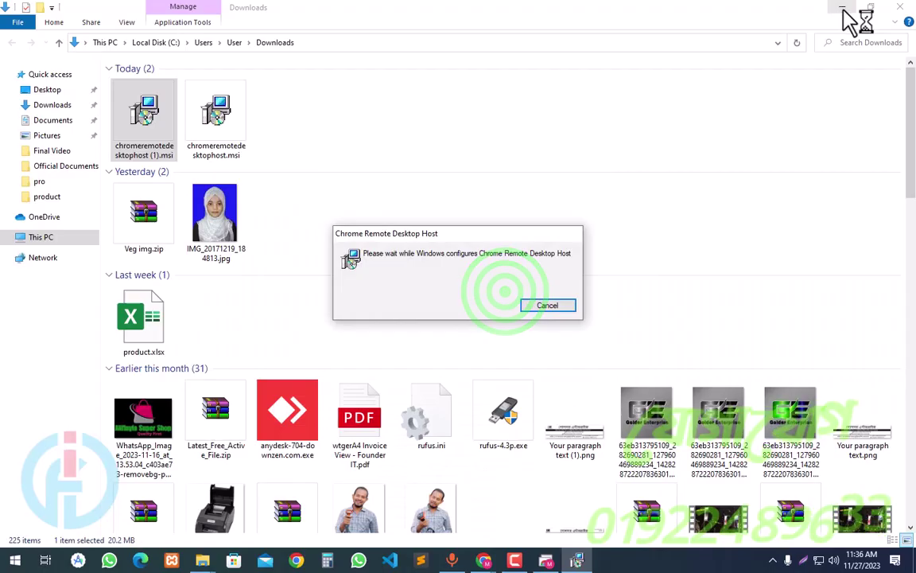
{"action": "left_click", "coordinate": [843, 8]}
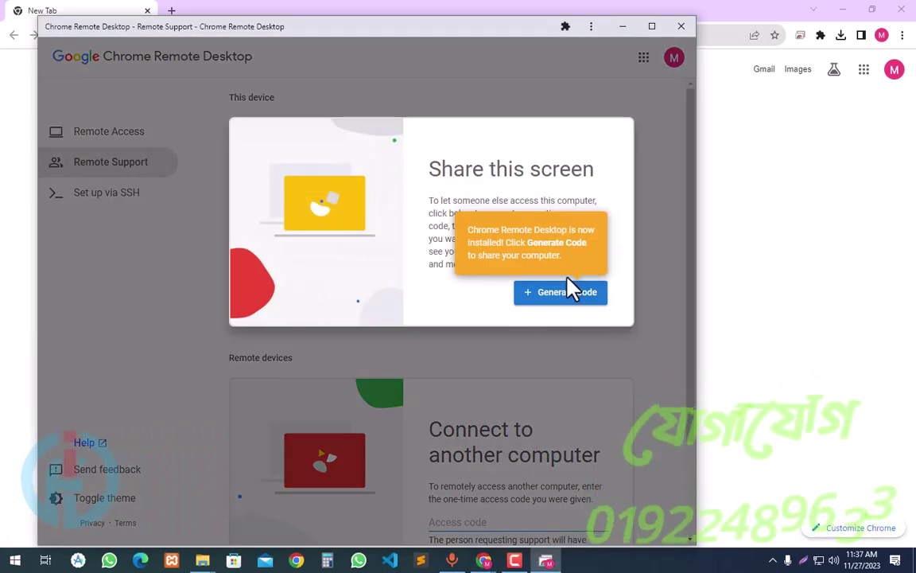
{"action": "left_click", "coordinate": [653, 27]}
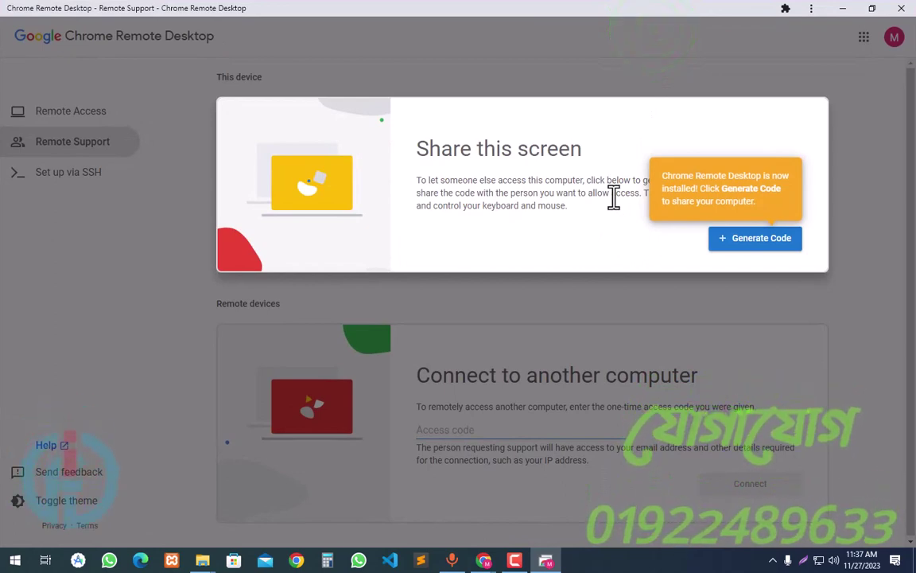
Generate a one-time access code for sharing this screen and copy it to the clipboard
{"action": "left_click", "coordinate": [782, 246]}
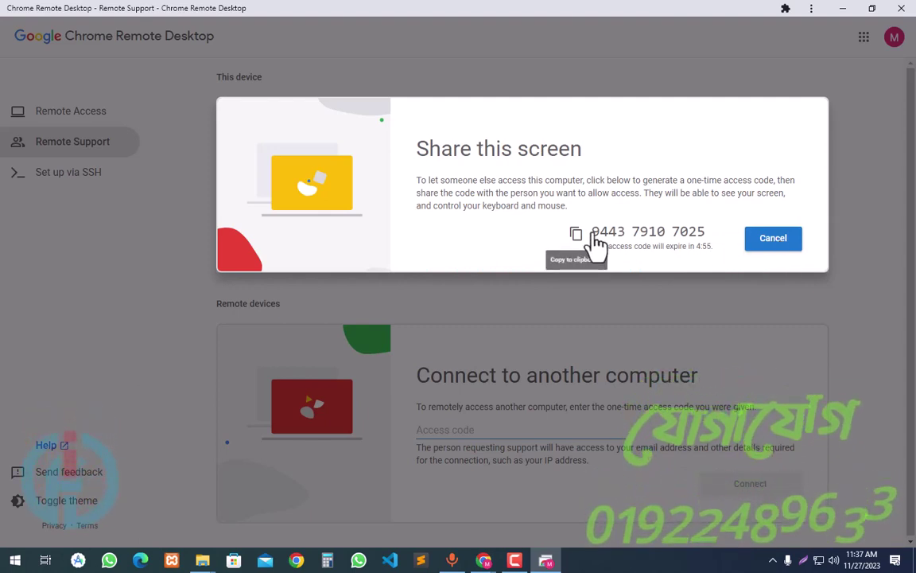
{"action": "left_click_drag", "start_coordinate": [594, 231], "coordinate": [700, 231]}
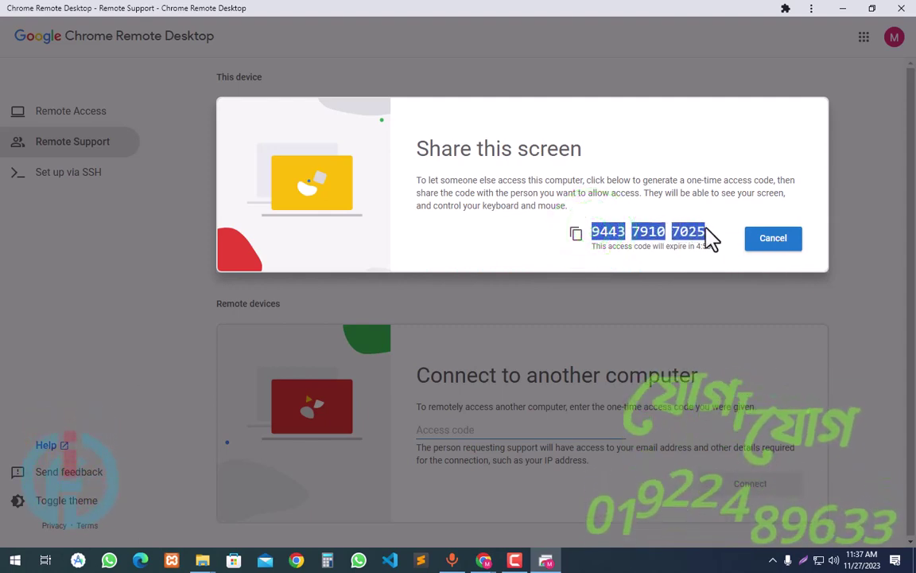
{"action": "left_click", "coordinate": [505, 241]}
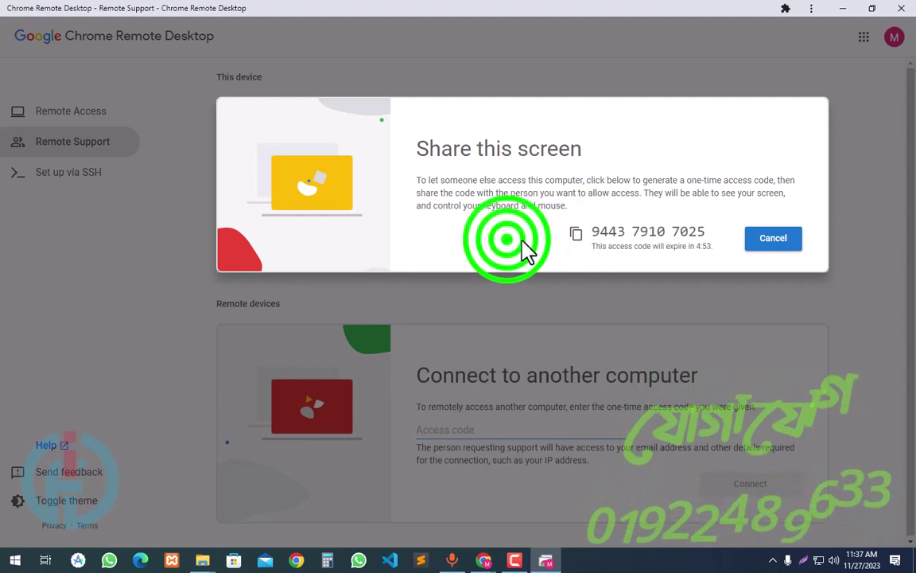
{"action": "left_click", "coordinate": [576, 234]}
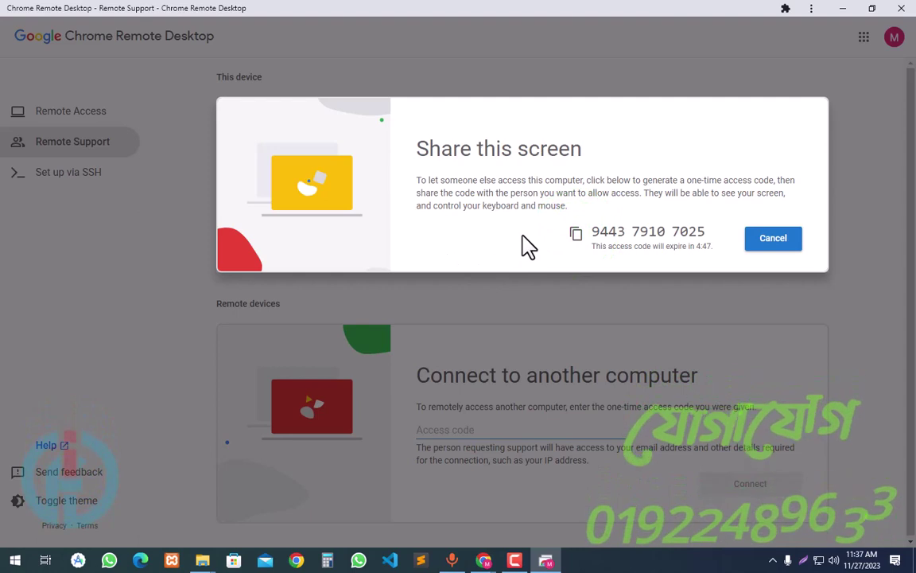
{"action": "left_click", "coordinate": [575, 234]}
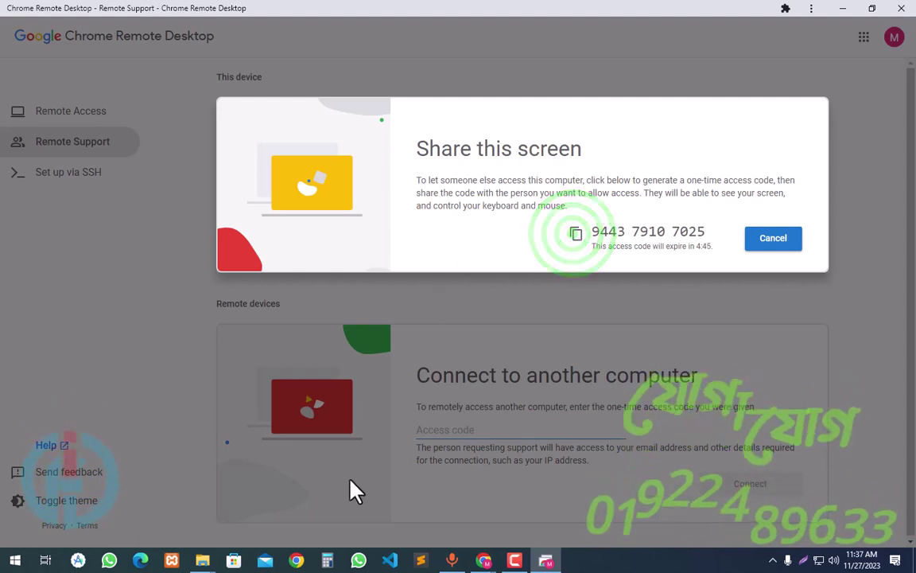
Switch to WhatsApp, open the chat with the contact who needs the access code, and minimize the WhatsApp window
{"action": "left_click", "coordinate": [361, 558]}
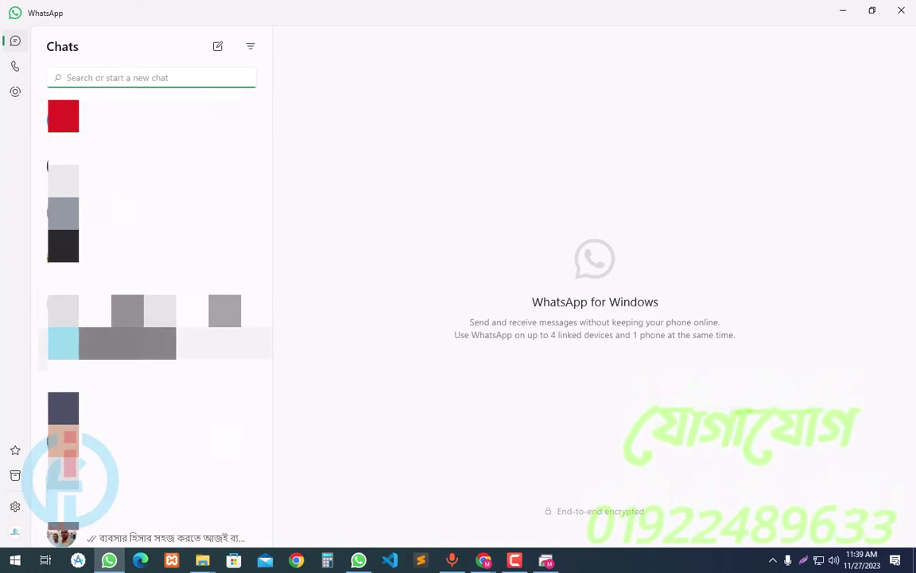
{"action": "left_click", "coordinate": [199, 342]}
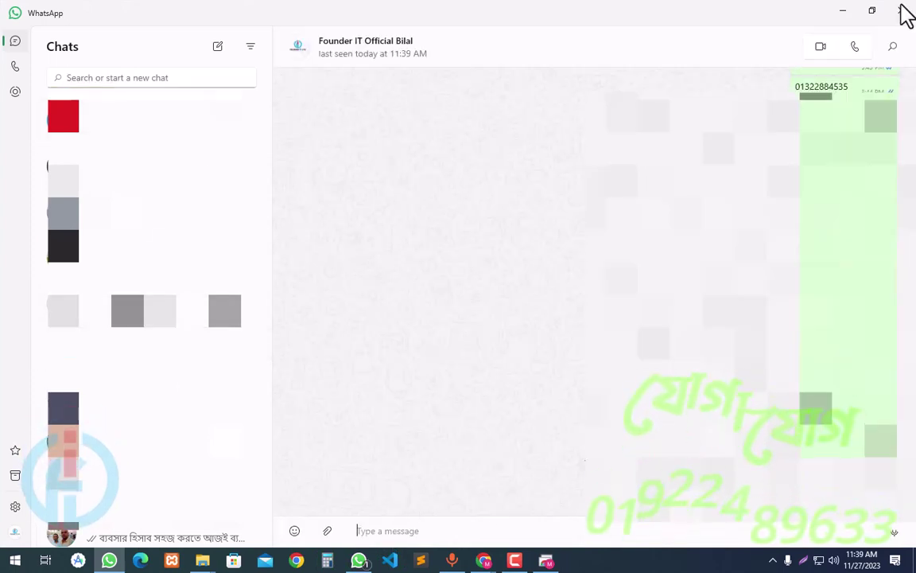
{"action": "left_click", "coordinate": [844, 12]}
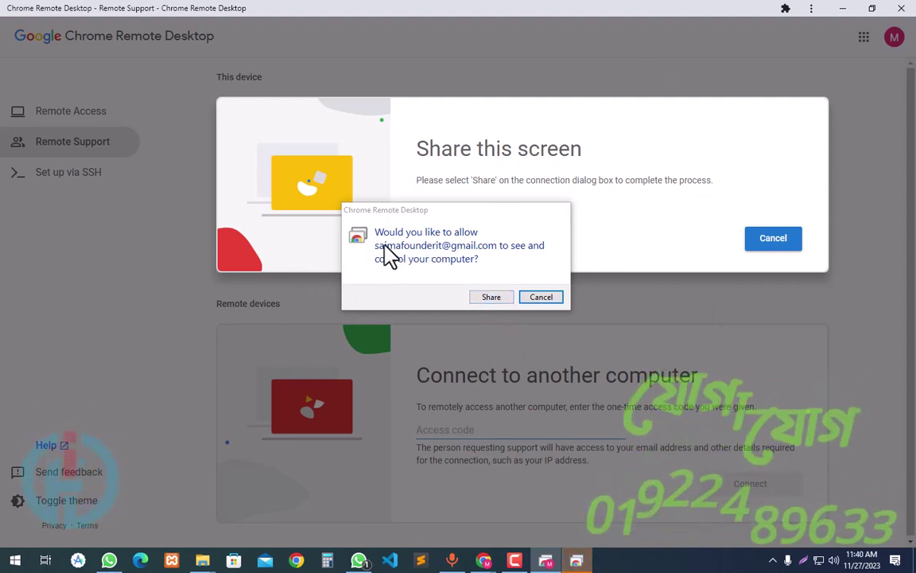
Allow the requesting account to see and control this computer, and minimize all open windows to reveal the desktop
{"action": "left_click", "coordinate": [495, 300]}
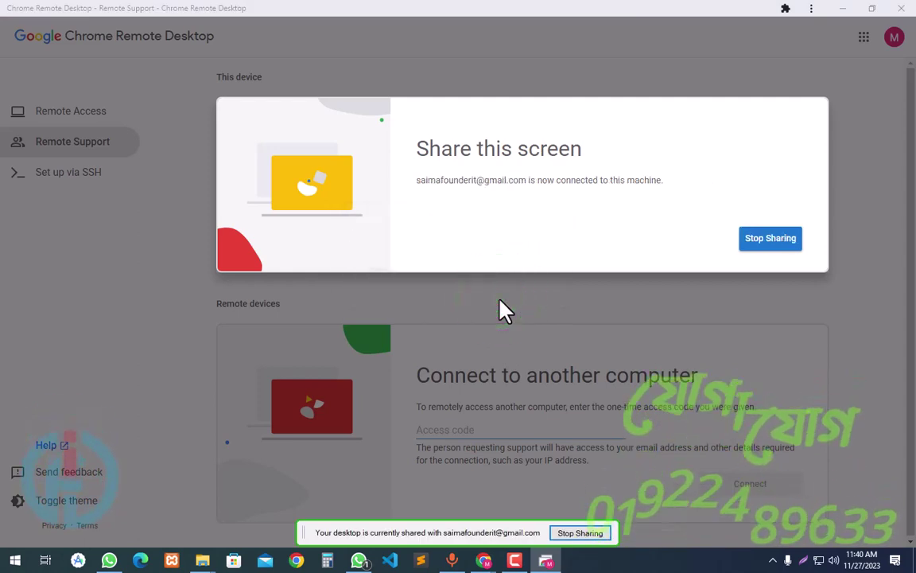
{"action": "left_click", "coordinate": [585, 63]}
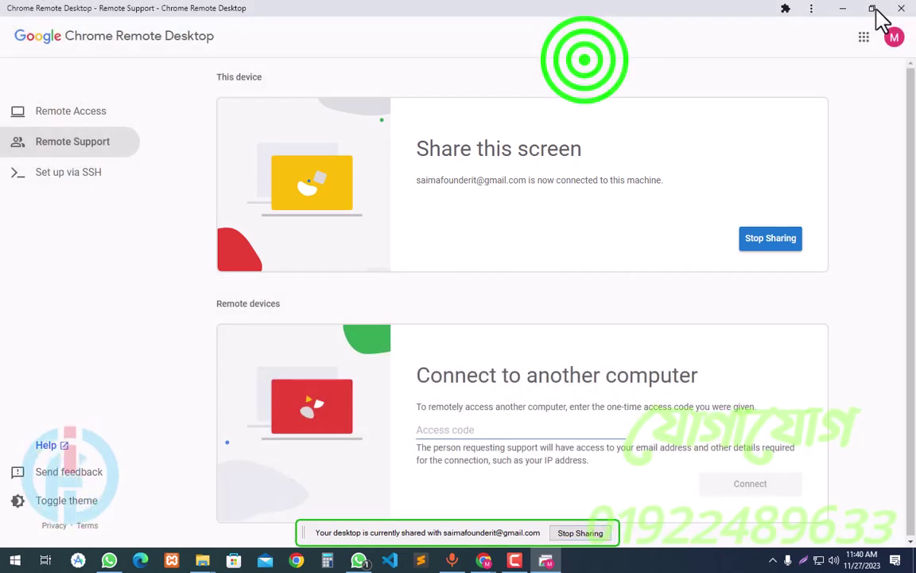
{"action": "left_click", "coordinate": [843, 10]}
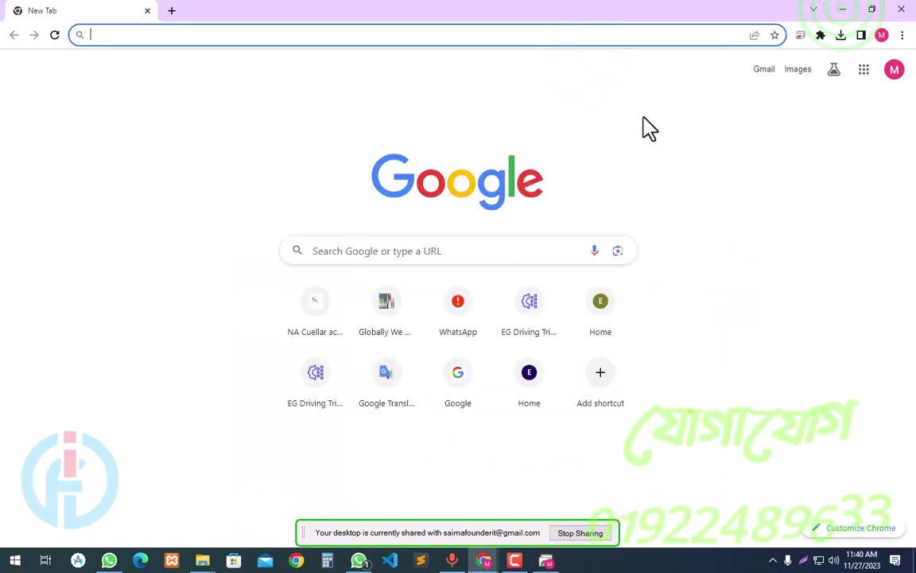
{"action": "left_click", "coordinate": [842, 10]}
{"action": "left_click", "coordinate": [842, 10]}
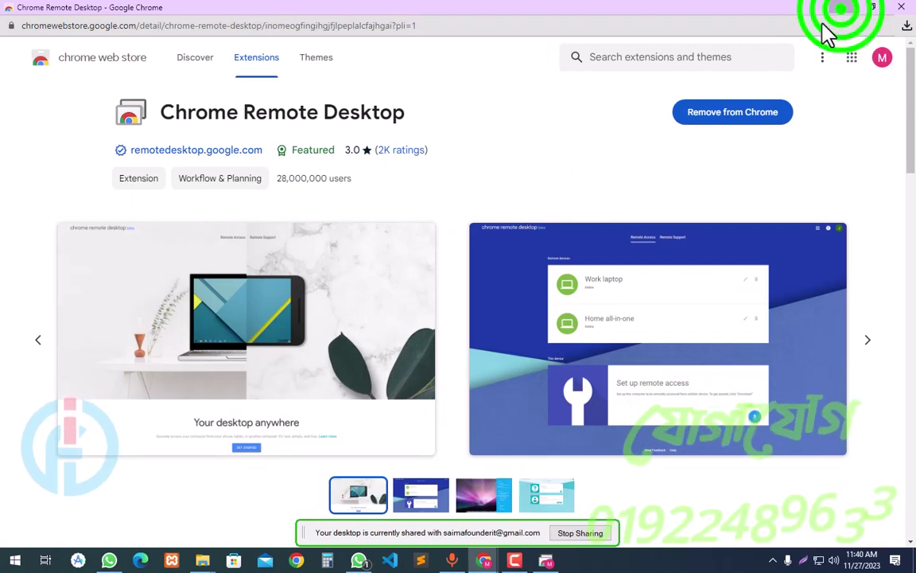
{"action": "left_click", "coordinate": [847, 12]}
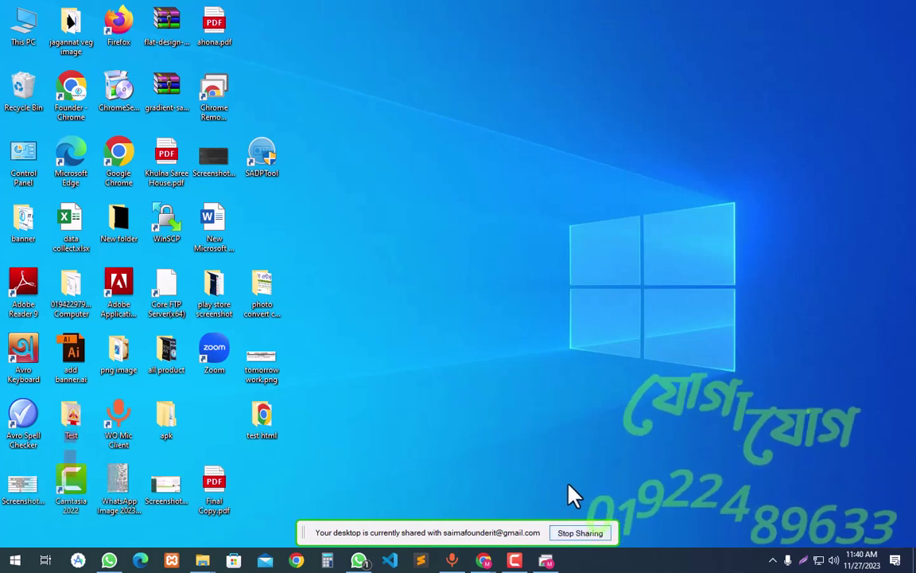
Stop sharing the desktop, bring back the Chrome Remote Desktop app, and close its window
{"action": "left_click", "coordinate": [578, 535]}
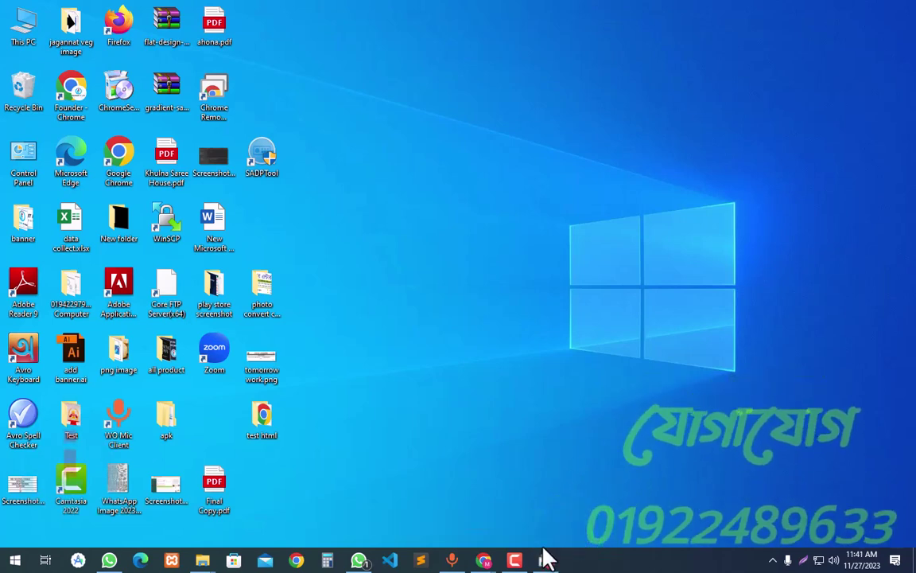
{"action": "left_click", "coordinate": [546, 560]}
{"action": "left_click", "coordinate": [798, 243]}
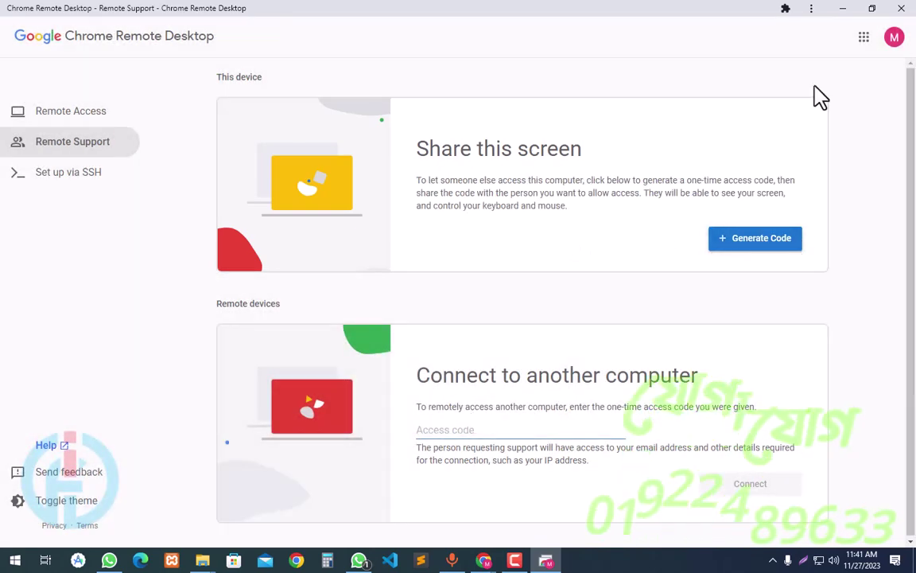
{"action": "left_click", "coordinate": [899, 8]}
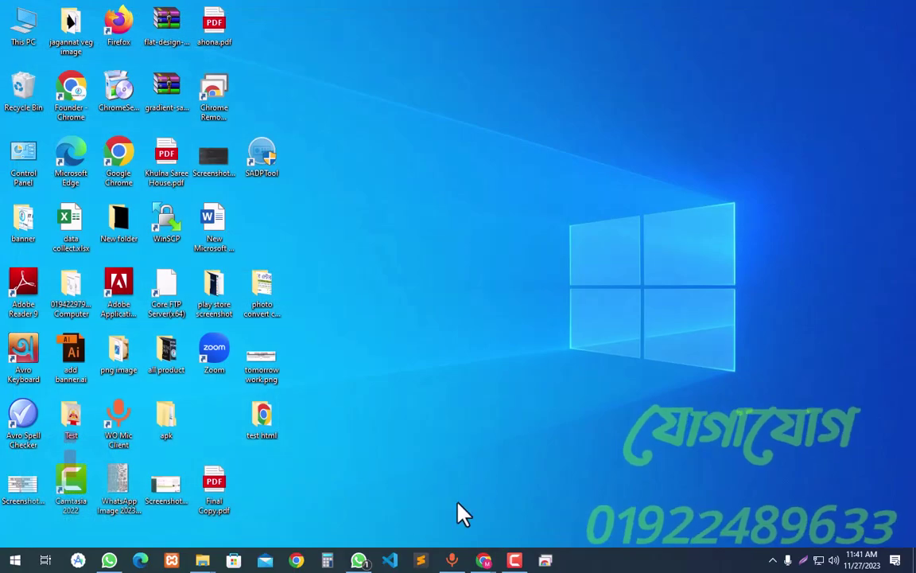
{"action": "mouse_move", "coordinate": [483, 559]}
{"action": "left_click", "coordinate": [497, 486]}
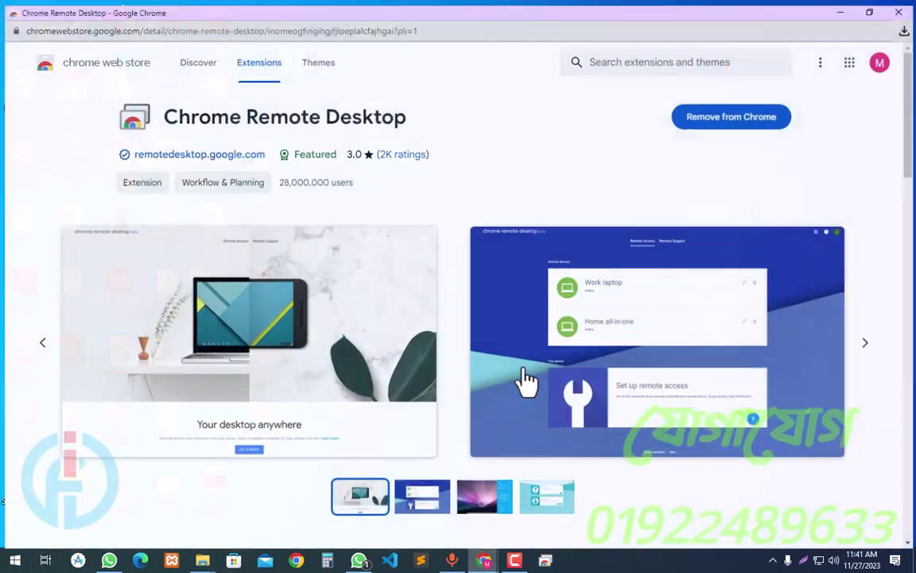
{"action": "left_click", "coordinate": [840, 14]}
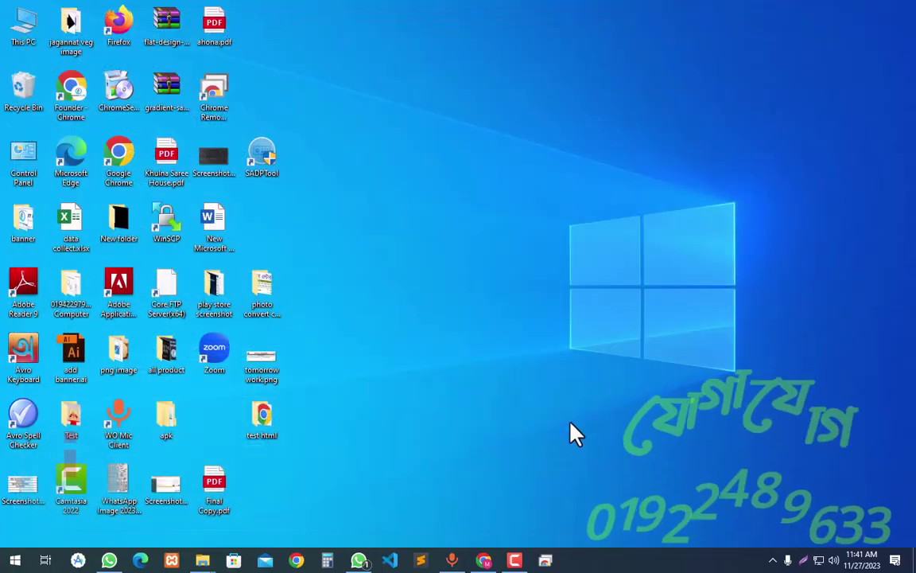
Open Remote Support from the pinned Chrome Remote Desktop extension in Chrome, generate a new one-time access code, and select it
{"action": "left_click", "coordinate": [485, 561]}
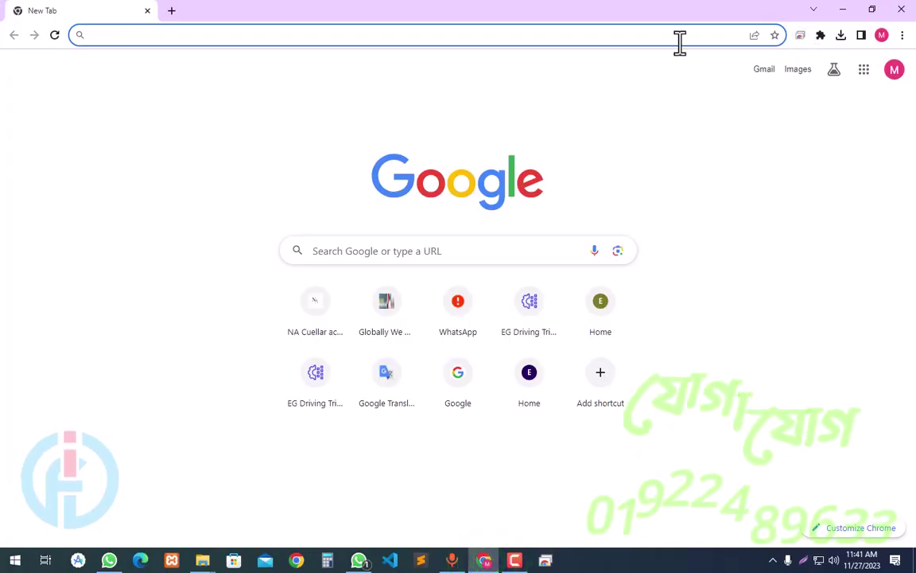
{"action": "left_click", "coordinate": [800, 36]}
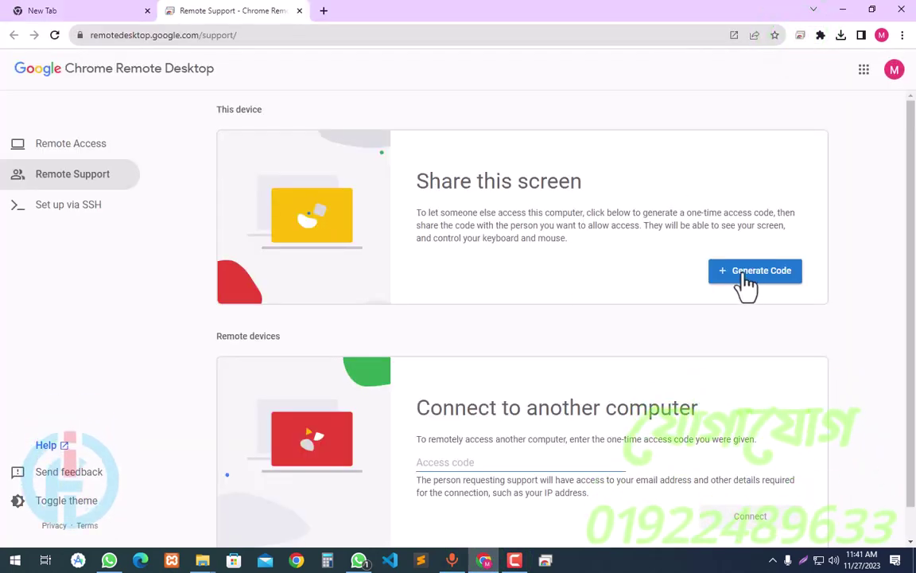
{"action": "left_click", "coordinate": [744, 273]}
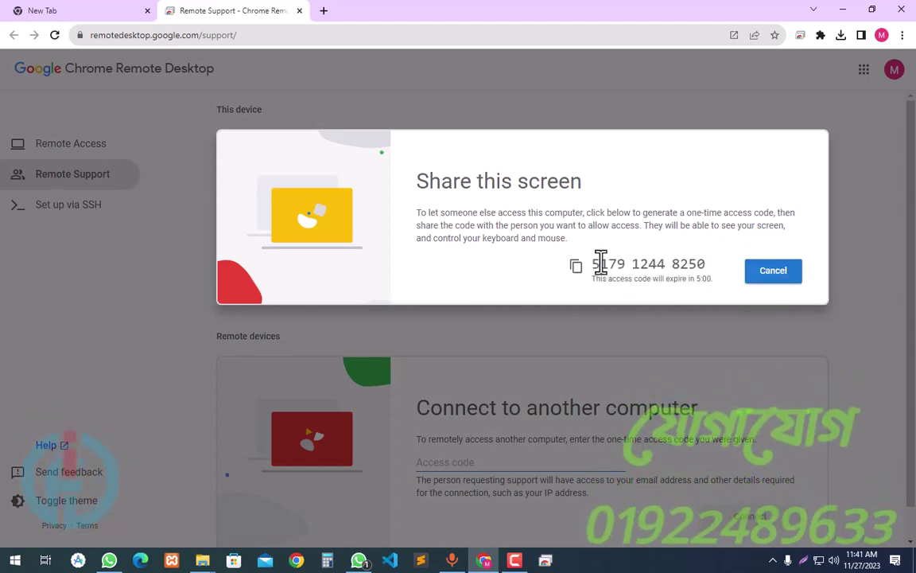
{"action": "left_click_drag", "start_coordinate": [592, 263], "coordinate": [706, 258]}
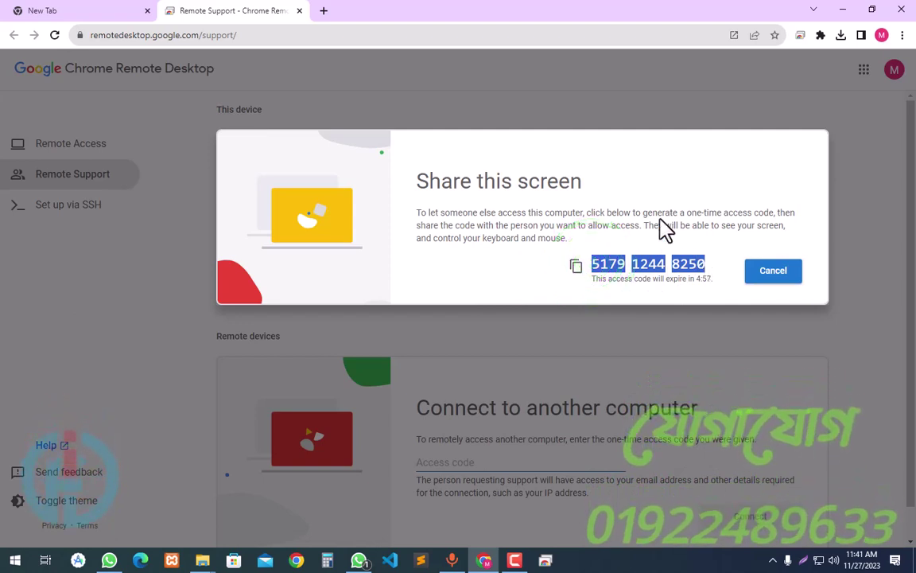